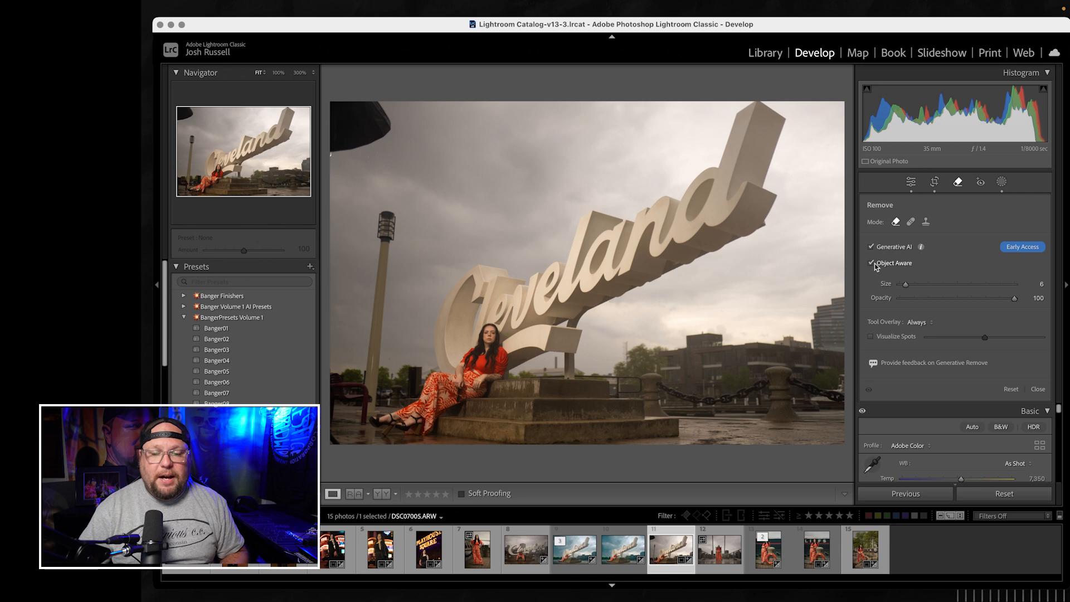
# View the Early Access notice for Generative Remove and dismiss it
pyautogui.click(1014, 251)
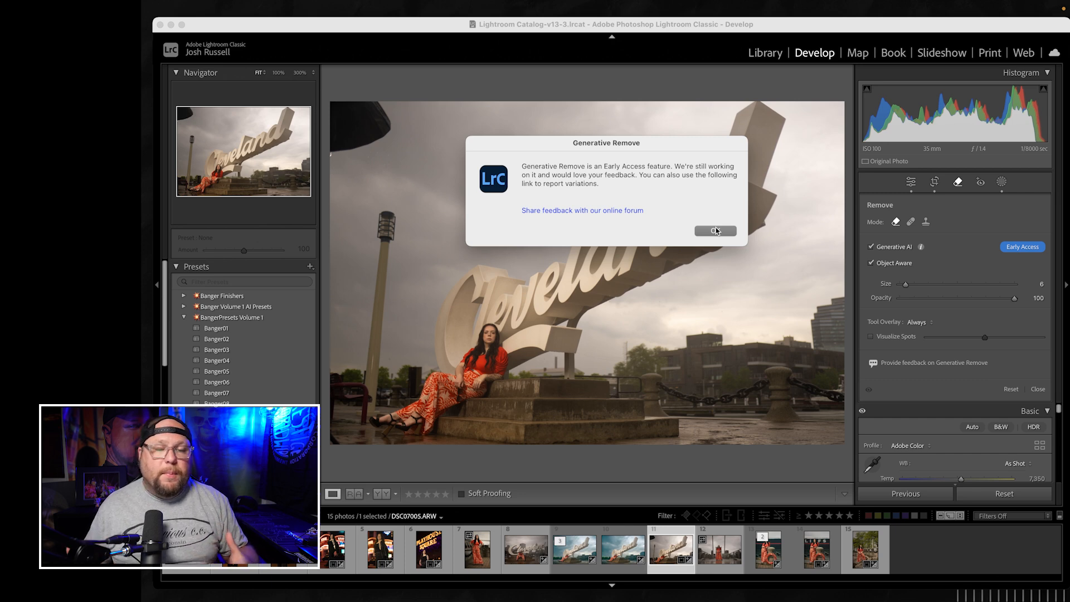
pyautogui.click(715, 231)
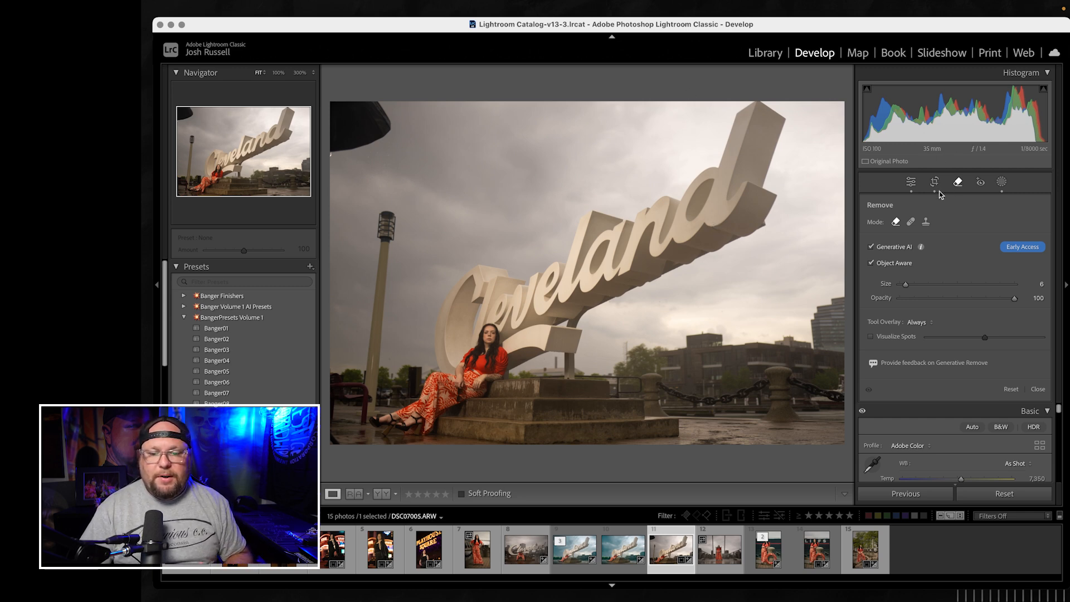
pyautogui.click(872, 247)
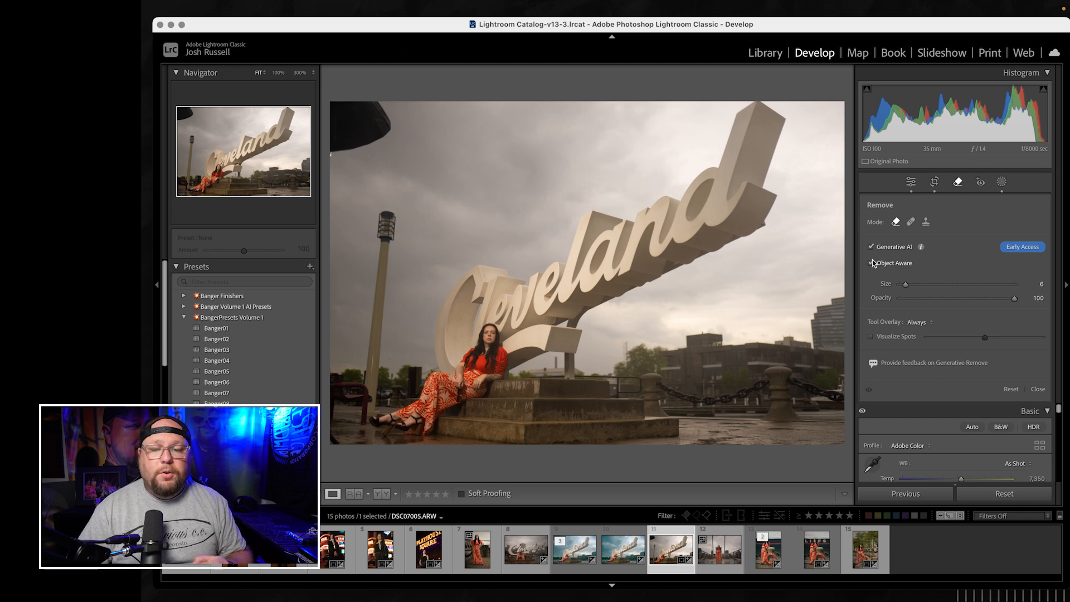
# Remove the lamp post beside the seated woman using Generative AI with Object Aware and a size 14 brush
pyautogui.scroll(5, 378, 122)
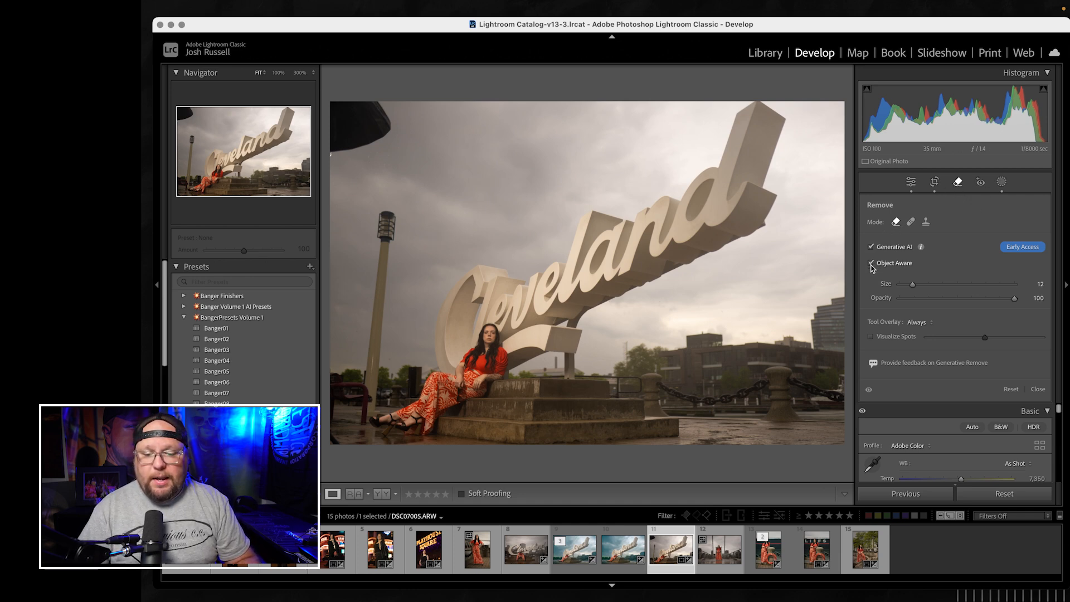
pyautogui.scroll(2, 374, 386)
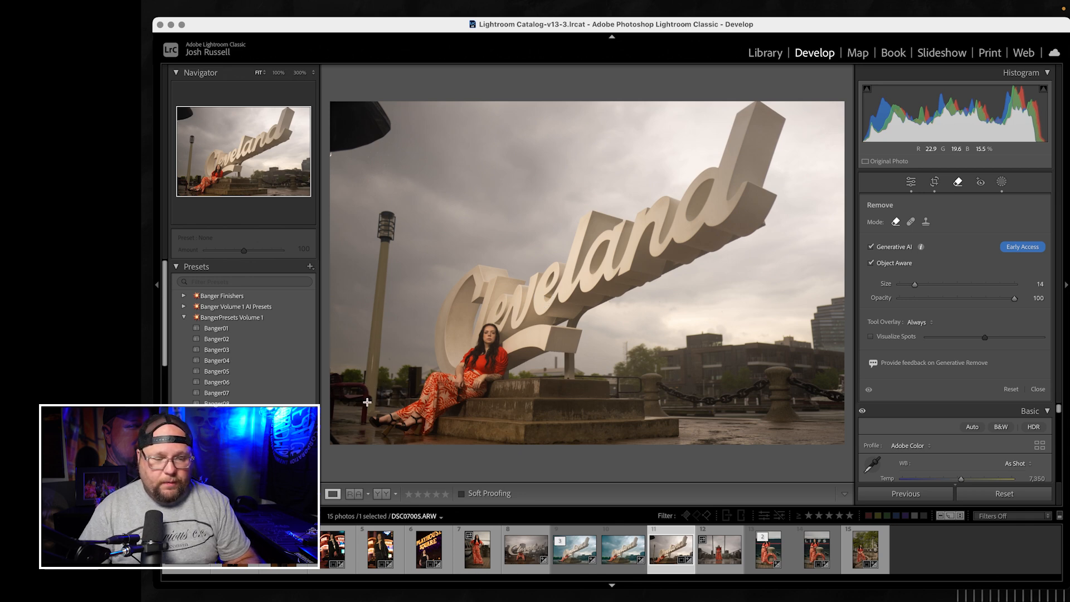
pyautogui.moveTo(362, 410)
pyautogui.mouseDown()
pyautogui.moveTo(337, 379)
pyautogui.moveTo(332, 416)
pyautogui.moveTo(355, 398)
pyautogui.moveTo(335, 442)
pyautogui.moveTo(369, 387)
pyautogui.moveTo(378, 290)
pyautogui.mouseUp()
pyautogui.hotkey('ctrl', 'Up')
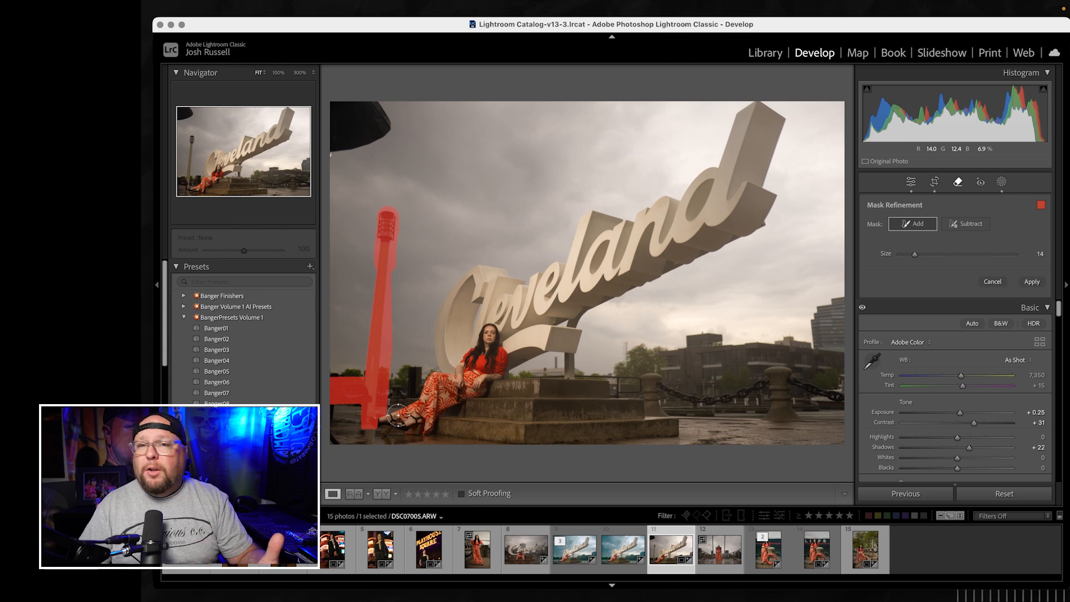
pyautogui.press('Return')
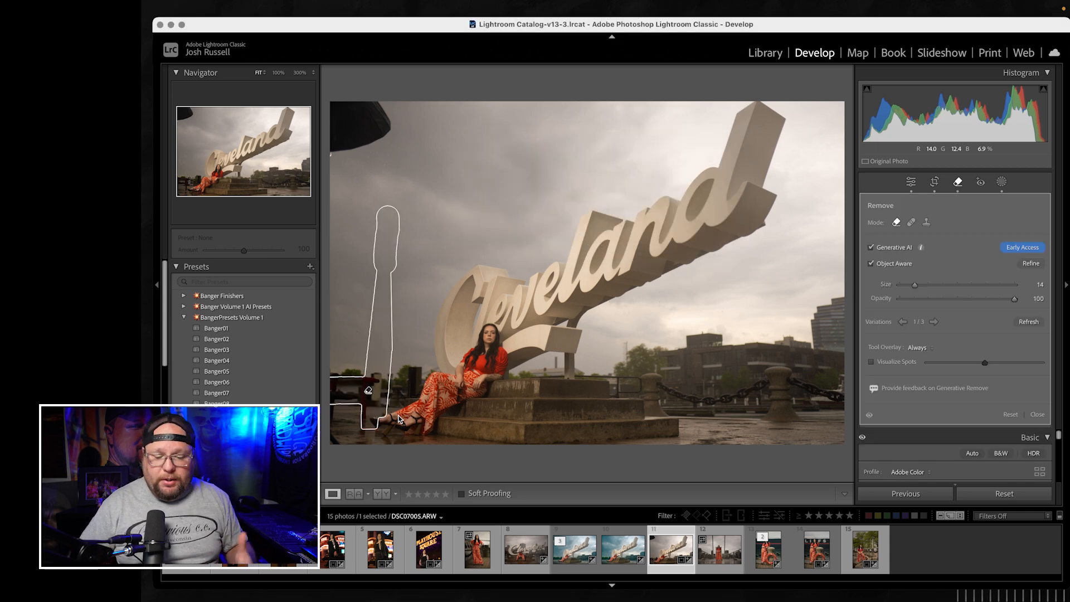
pyautogui.press('Return')
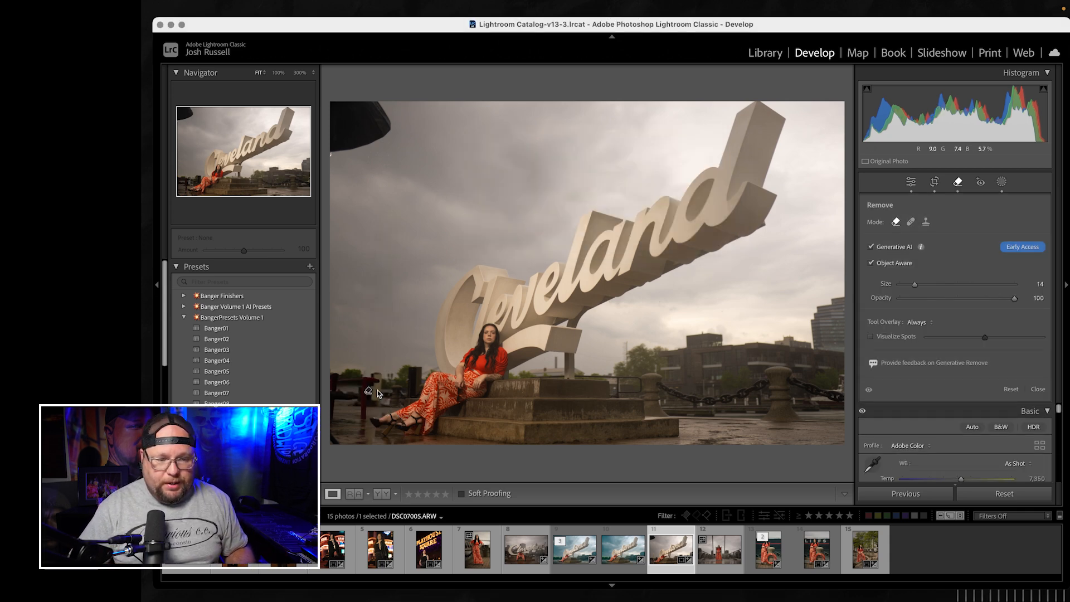
# Reopen the lamp post removal and choose its third variation
pyautogui.click(956, 183)
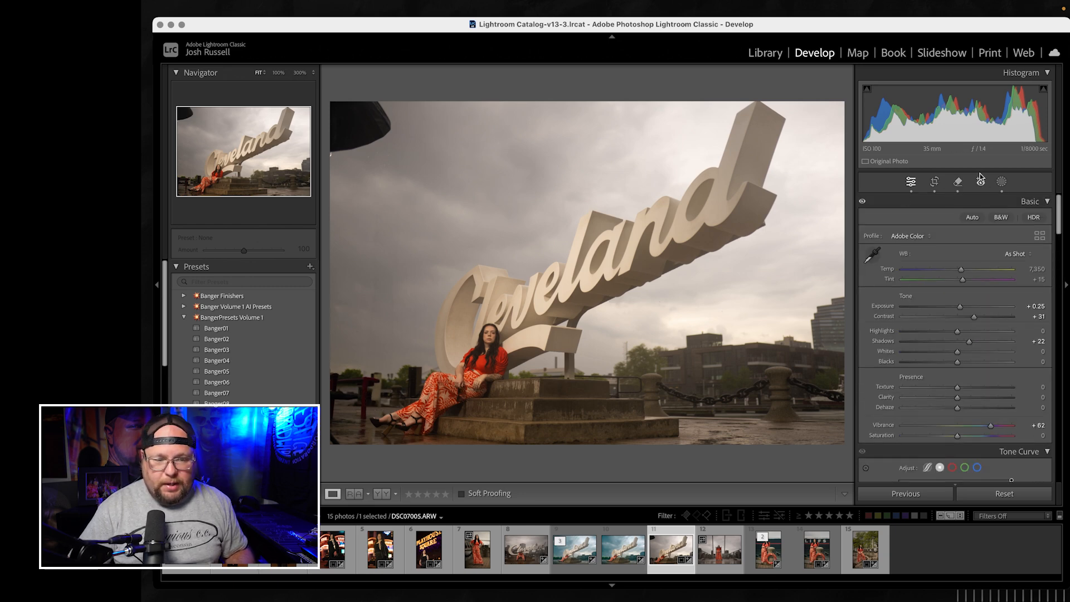
pyautogui.click(957, 182)
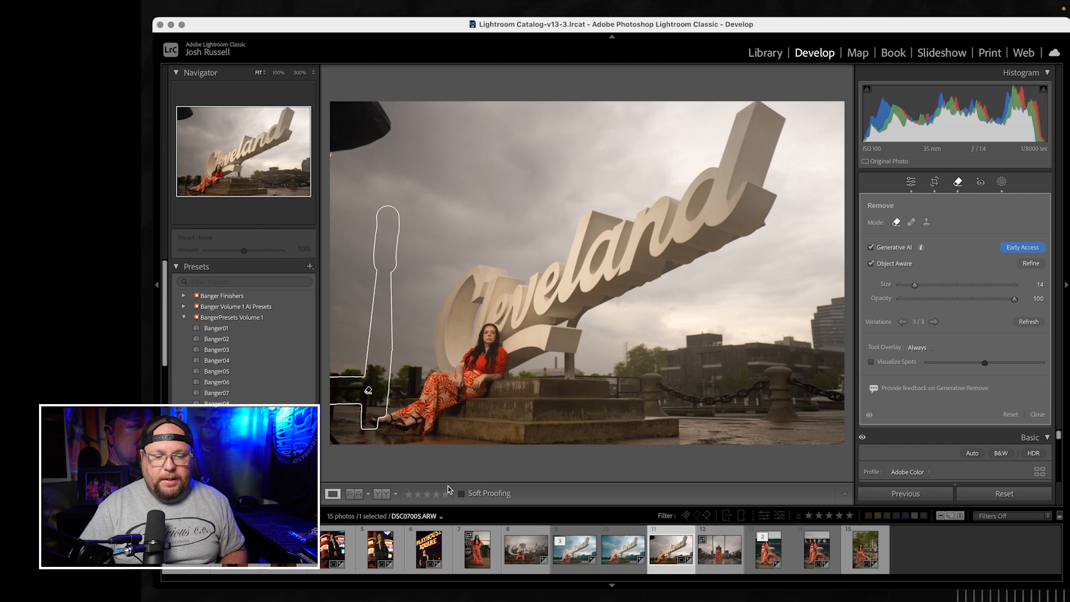
pyautogui.press('Return')
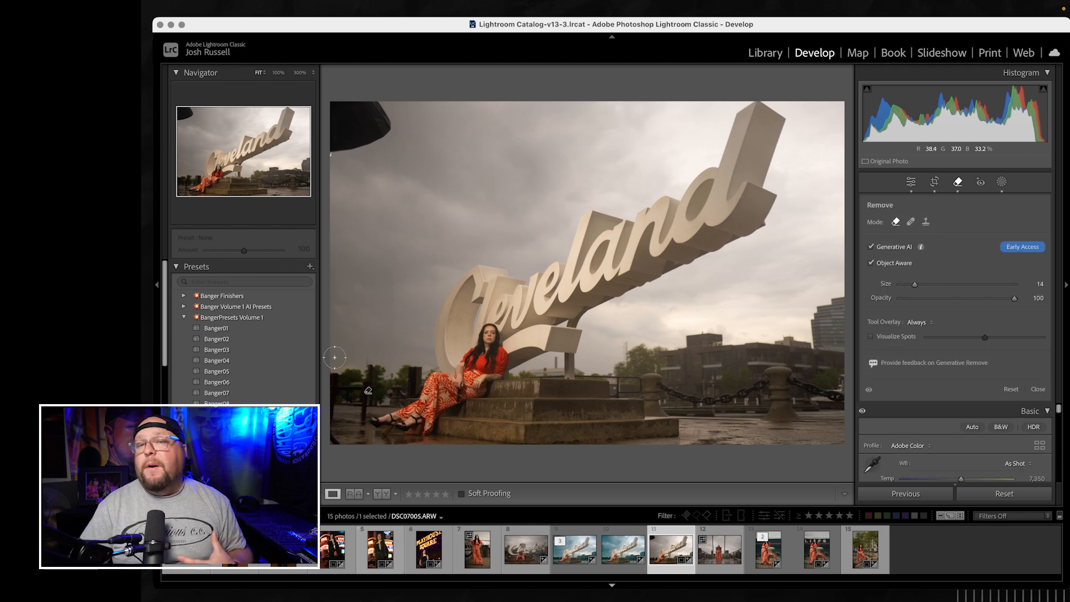
# Remove the leftover railing area at the photo's lower-left edge with Generative Remove
pyautogui.moveTo(336, 372)
pyautogui.mouseDown()
pyautogui.moveTo(330, 413)
pyautogui.moveTo(334, 396)
pyautogui.moveTo(369, 378)
pyautogui.moveTo(357, 418)
pyautogui.moveTo(335, 439)
pyautogui.mouseUp()
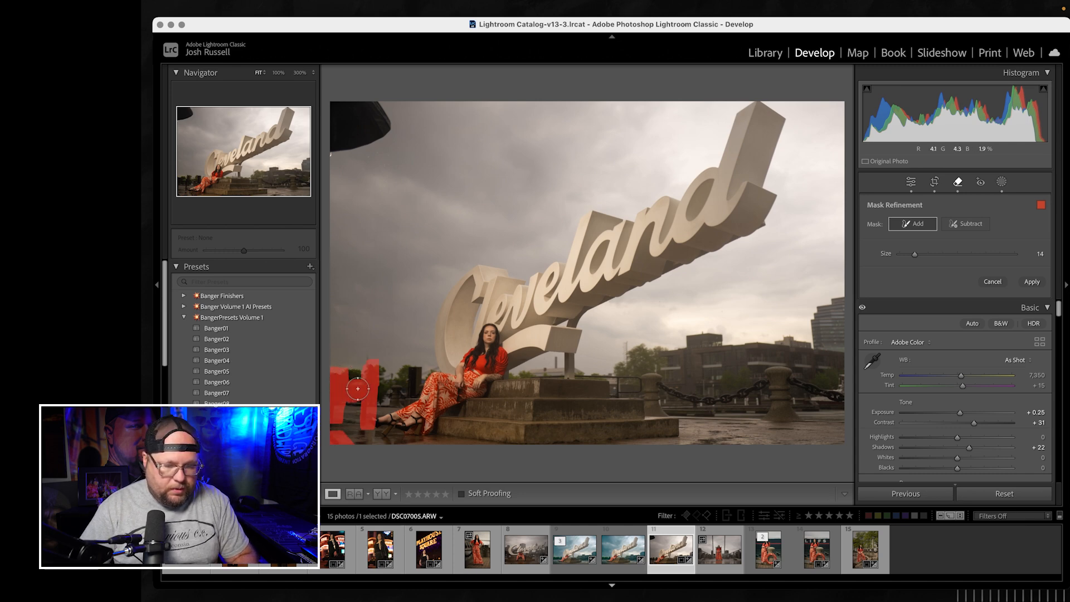
pyautogui.press('Return')
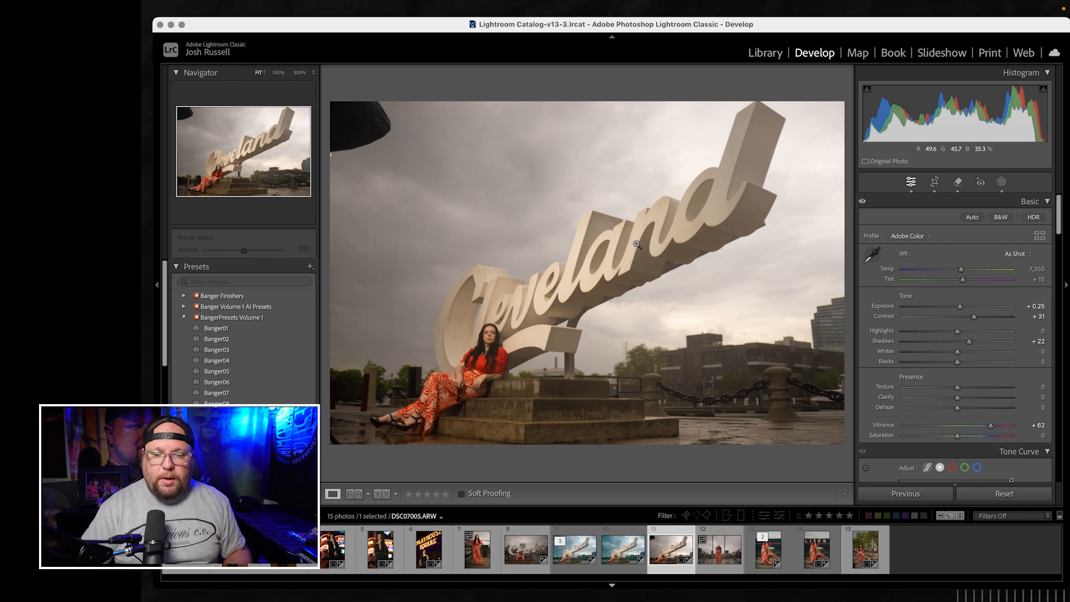
# Remove the remaining post near the woman's feet with Generative Remove and choose its second variation
pyautogui.click(957, 182)
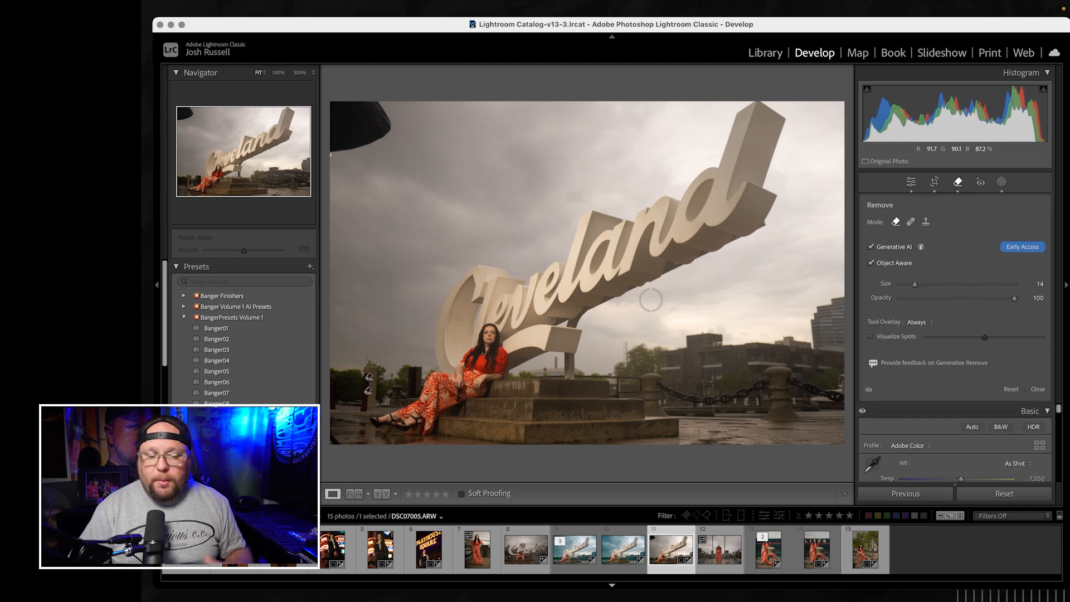
pyautogui.moveTo(369, 380); pyautogui.dragTo(366, 407)
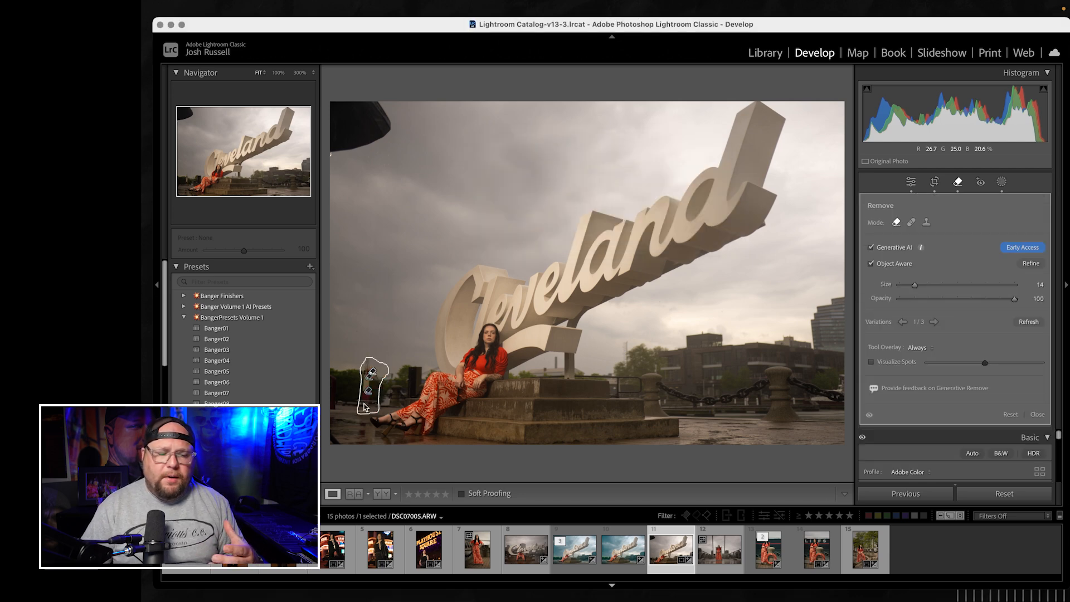
pyautogui.click(934, 322)
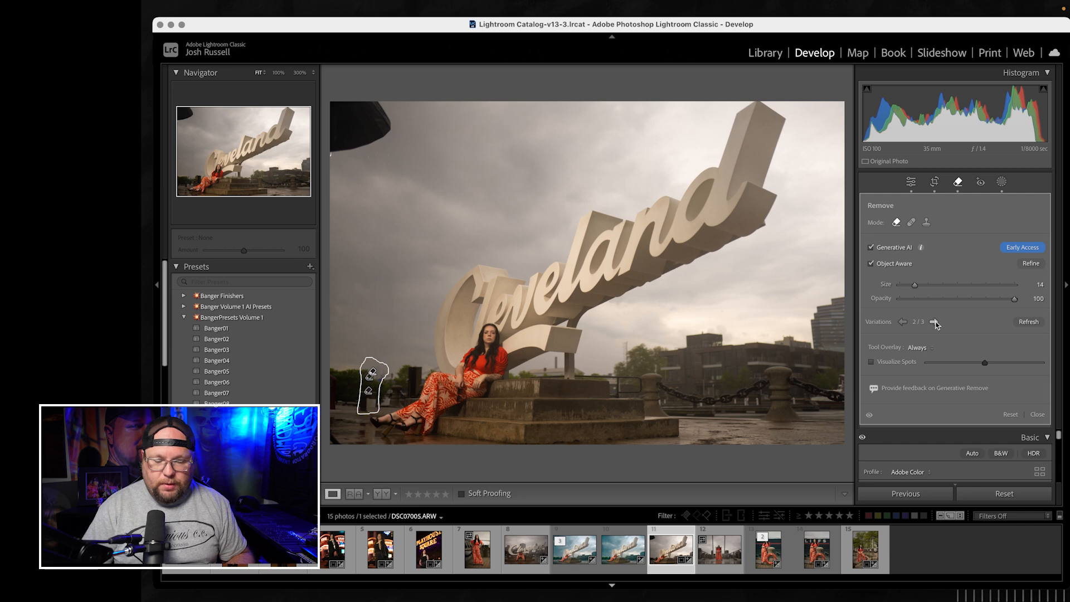
pyautogui.press('q')
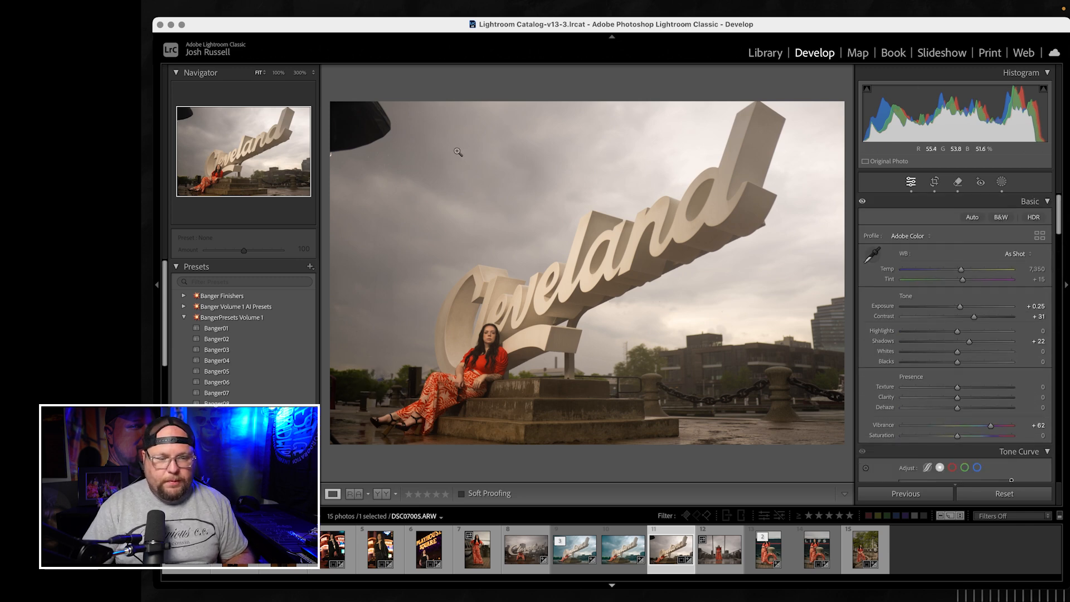
# Try to remove the dark object in the sky's upper-left corner with Generative Remove and a size 19 brush
pyautogui.click(958, 182)
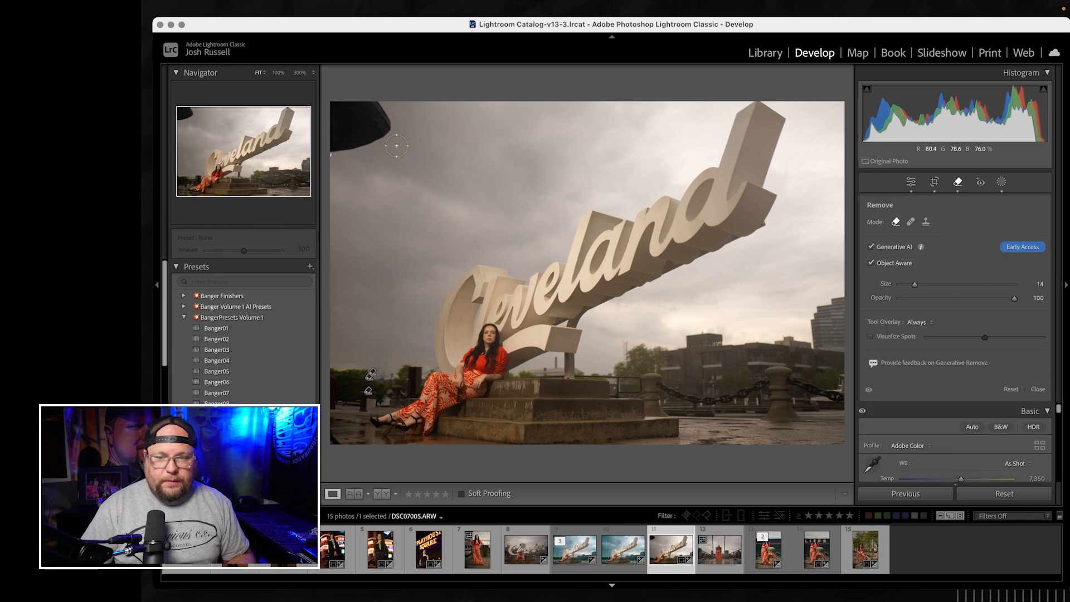
pyautogui.scroll(3, 396, 131)
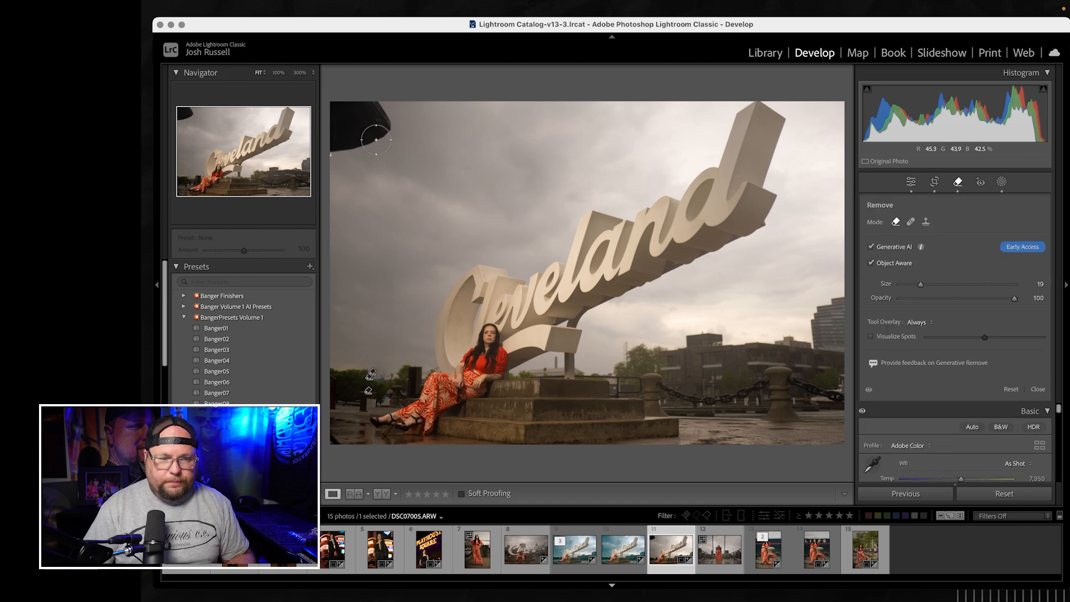
pyautogui.moveTo(372, 108)
pyautogui.mouseDown()
pyautogui.moveTo(387, 122)
pyautogui.moveTo(346, 144)
pyautogui.moveTo(339, 106)
pyautogui.moveTo(351, 131)
pyautogui.mouseUp()
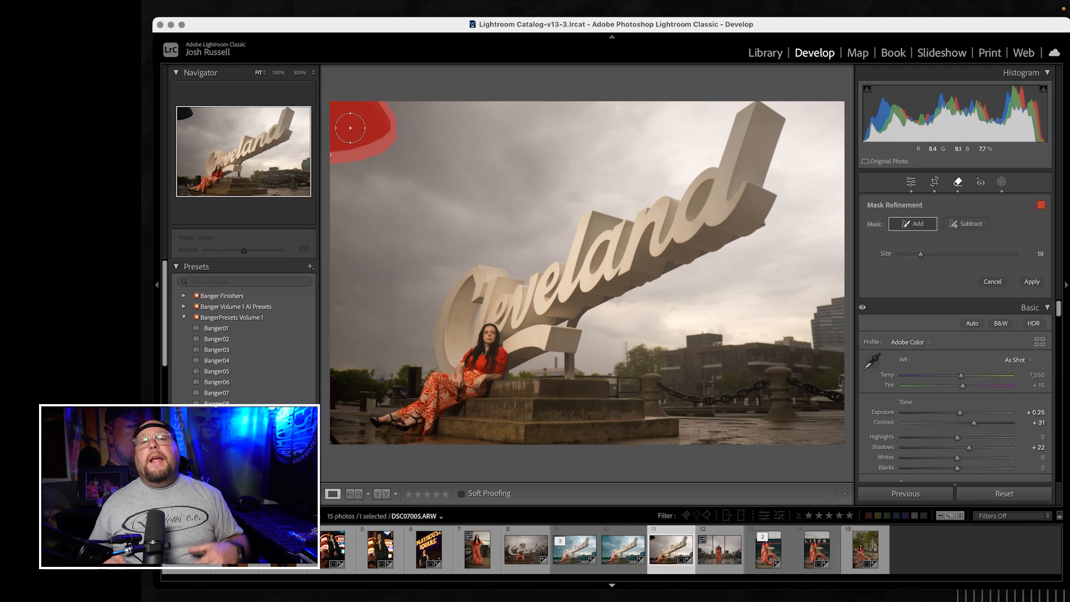
pyautogui.press('Return')
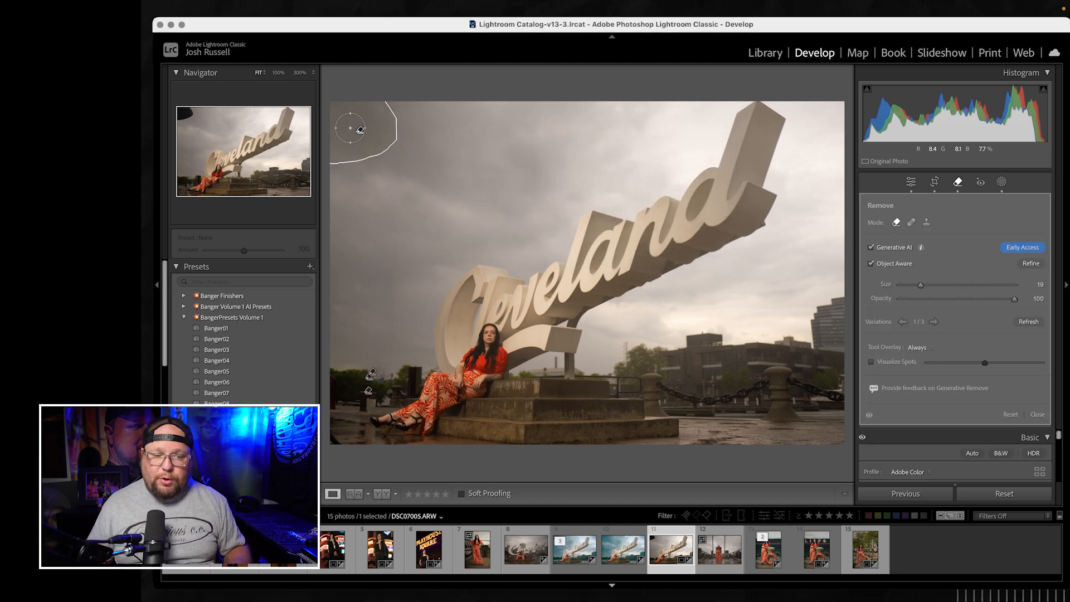
pyautogui.press('q')
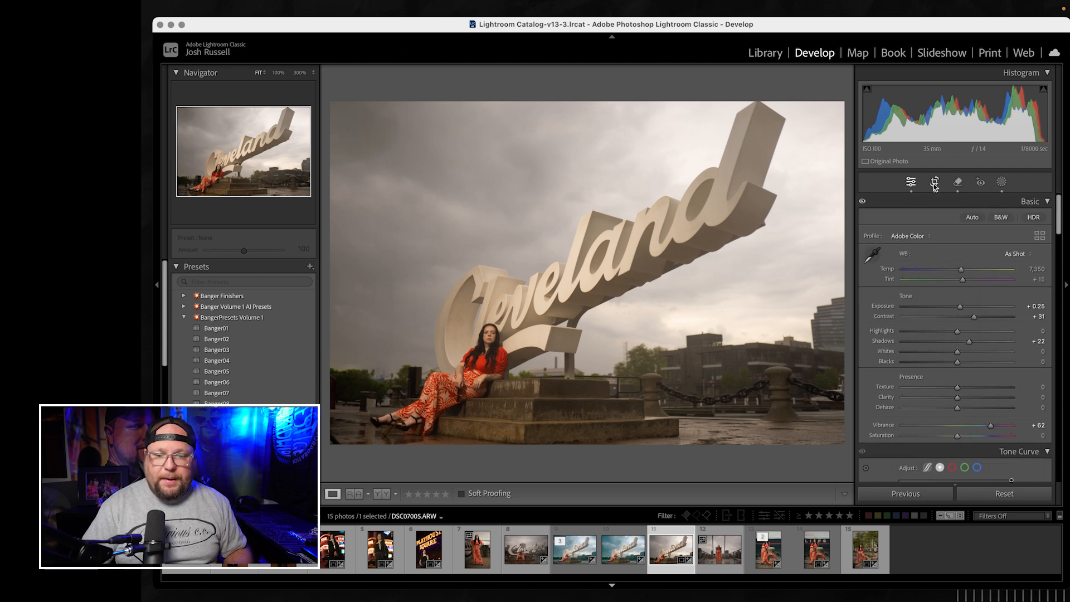
# Remove the dark object in the sky's upper-left corner with Generative Remove and a size 24 brush
pyautogui.click(954, 183)
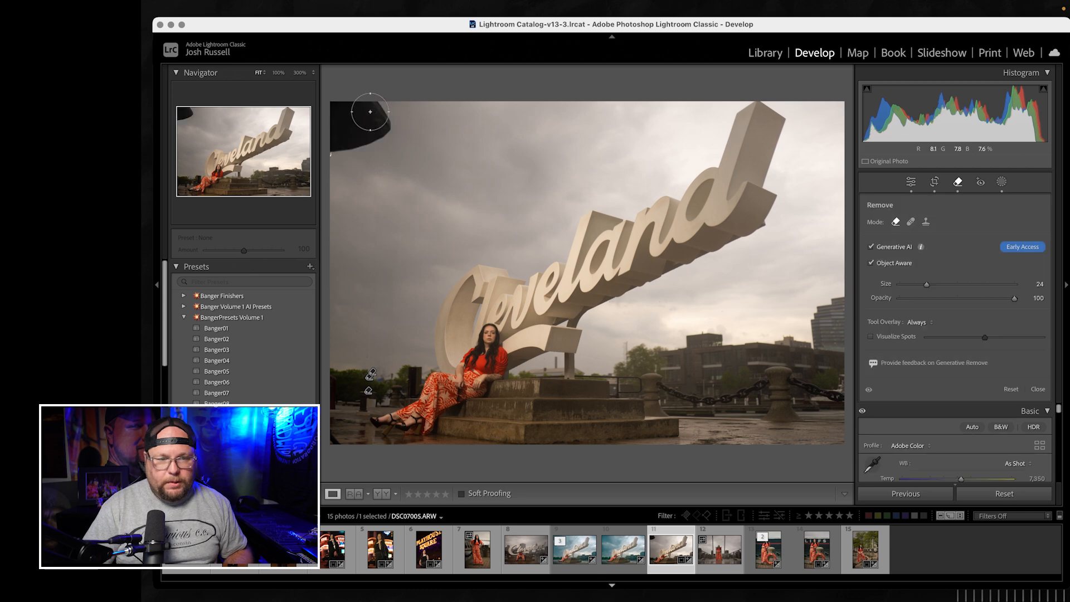
pyautogui.moveTo(371, 111)
pyautogui.mouseDown()
pyautogui.moveTo(375, 124)
pyautogui.moveTo(336, 144)
pyautogui.moveTo(337, 112)
pyautogui.mouseUp()
pyautogui.click(958, 182)
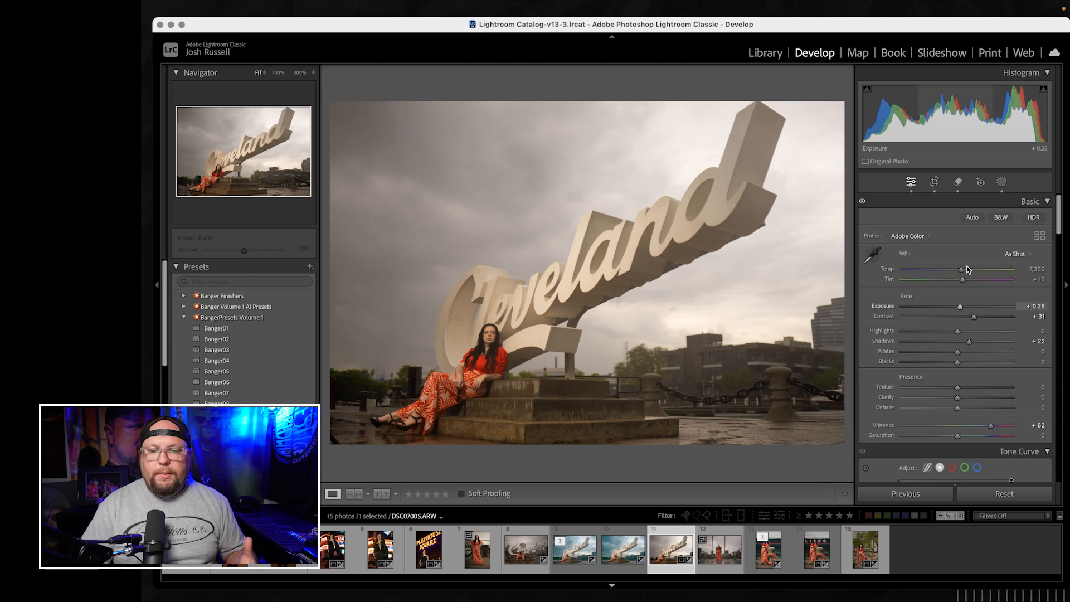
# Heal the edge of the retouched upper-left sky area with a size 24 brush and a feather of 70
pyautogui.click(958, 183)
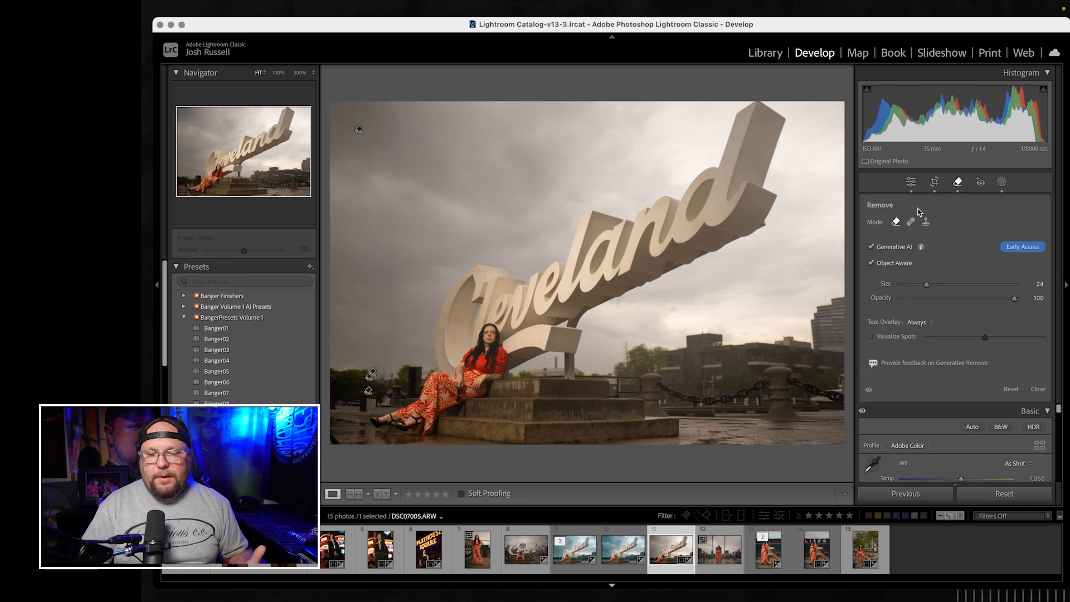
pyautogui.click(910, 223)
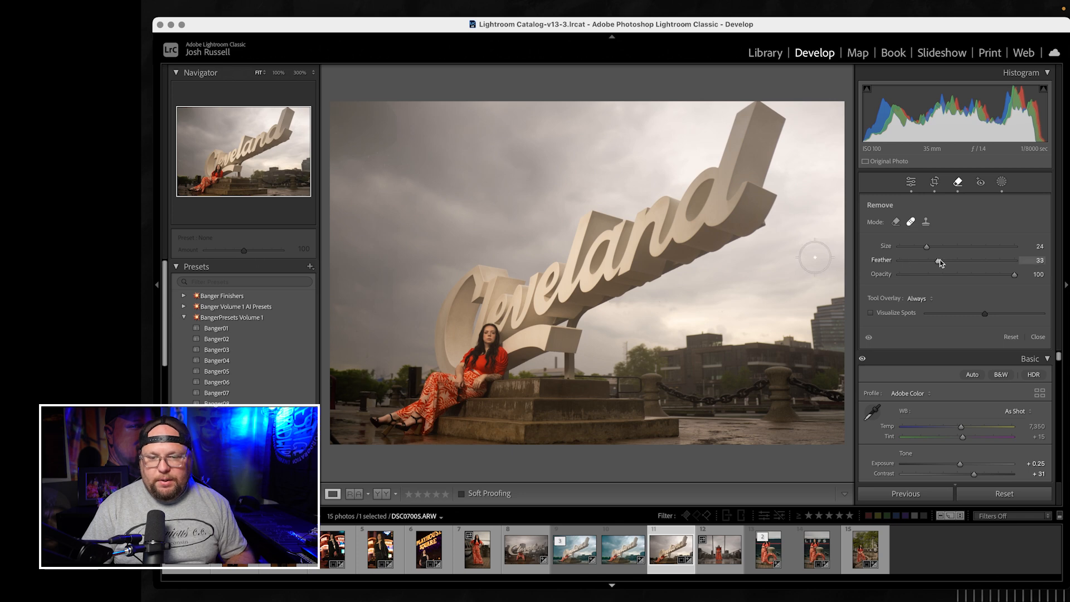
pyautogui.moveTo(992, 262); pyautogui.dragTo(981, 262)
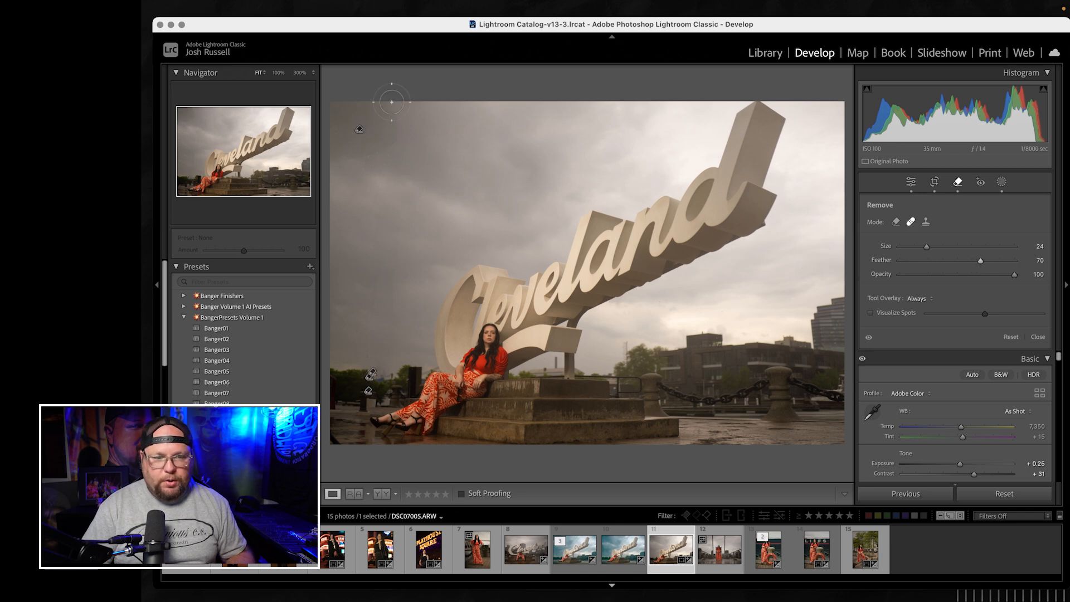
pyautogui.moveTo(389, 104)
pyautogui.mouseDown()
pyautogui.moveTo(382, 122)
pyautogui.moveTo(333, 157)
pyautogui.mouseUp()
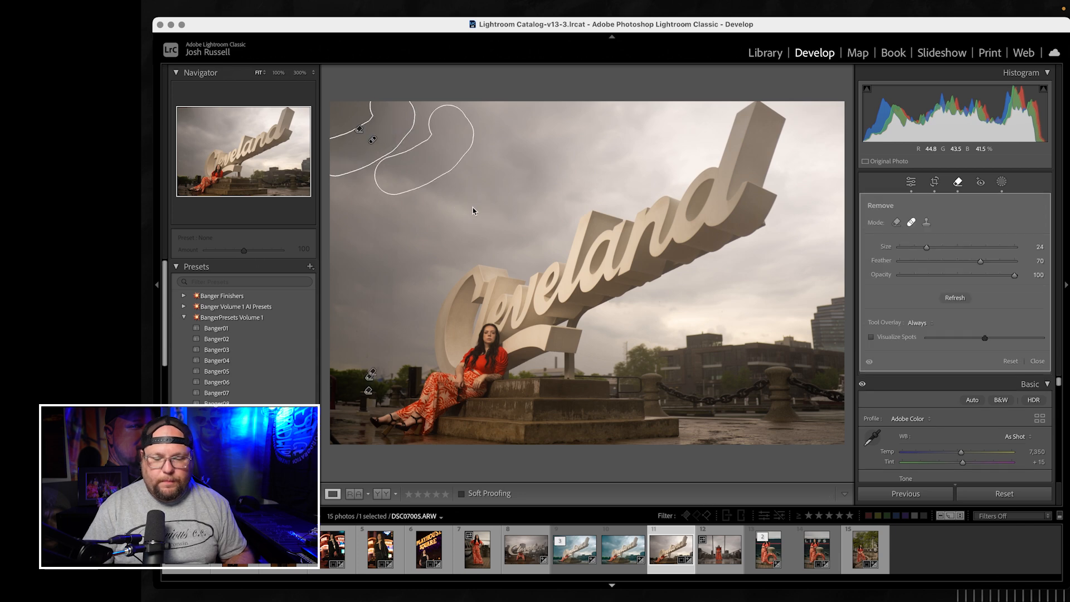
pyautogui.press('q')
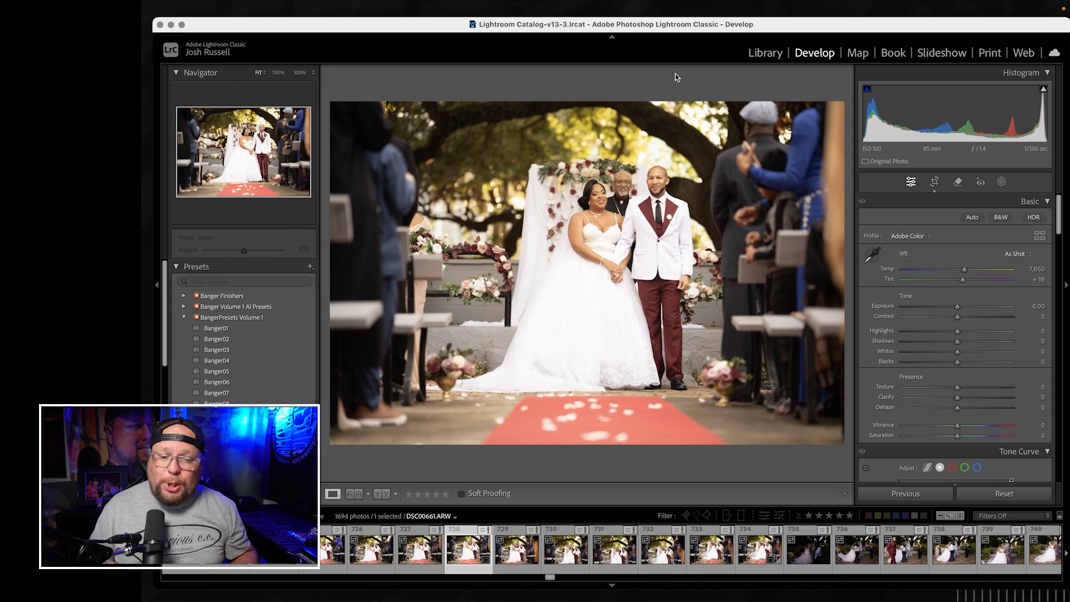
# Remove the officiant standing between the bride and groom with Generative Remove and a size 7 brush
pyautogui.click(613, 193)
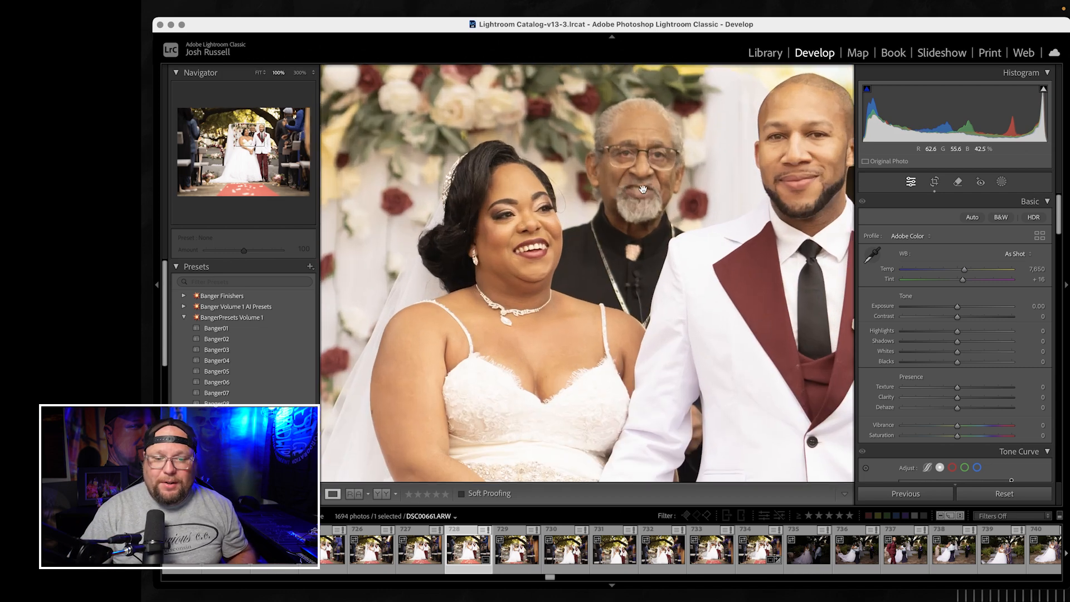
pyautogui.click(659, 208)
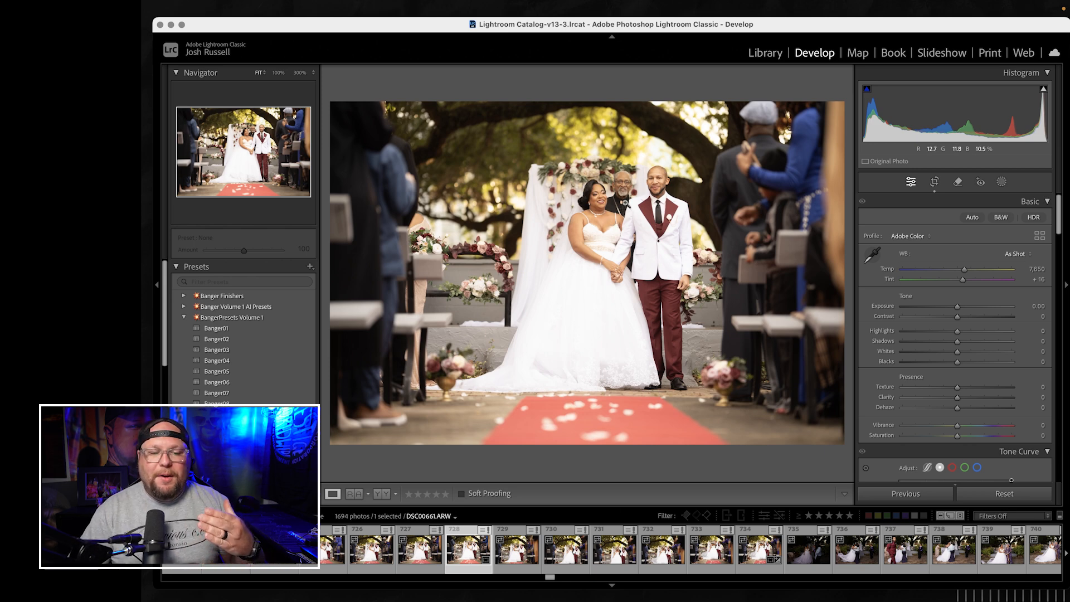
pyautogui.click(956, 185)
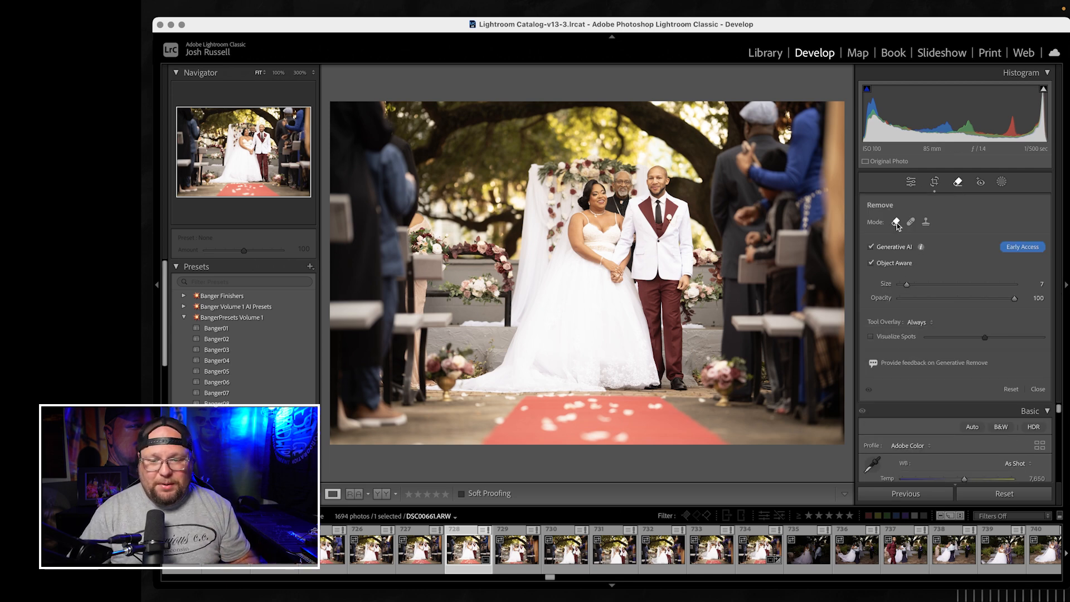
pyautogui.moveTo(616, 171)
pyautogui.mouseDown()
pyautogui.moveTo(618, 210)
pyautogui.moveTo(628, 187)
pyautogui.moveTo(622, 172)
pyautogui.moveTo(620, 203)
pyautogui.mouseUp()
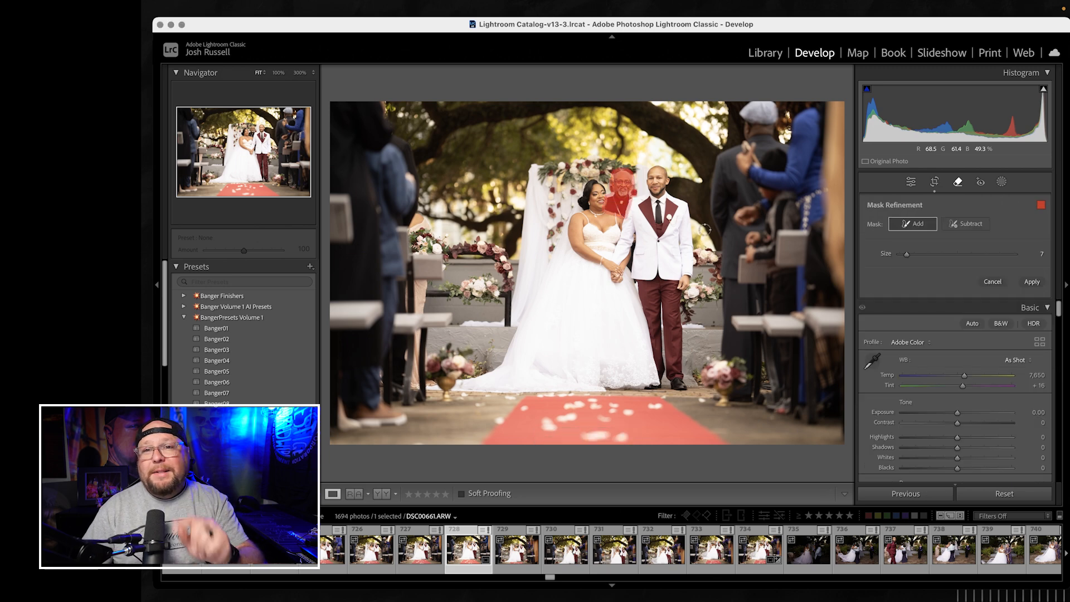
pyautogui.press('Return')
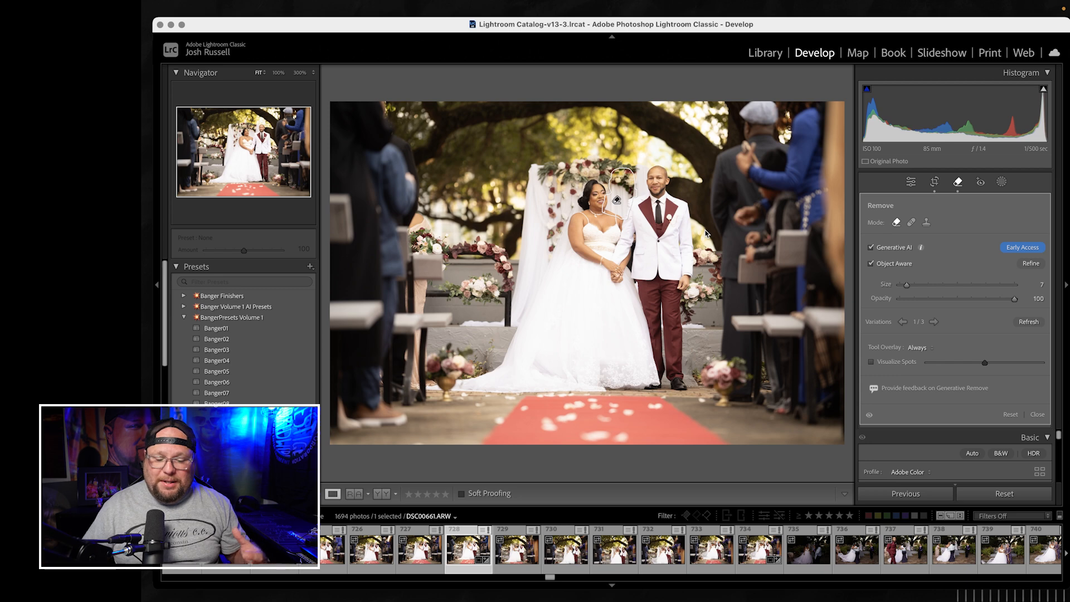
pyautogui.press('Escape')
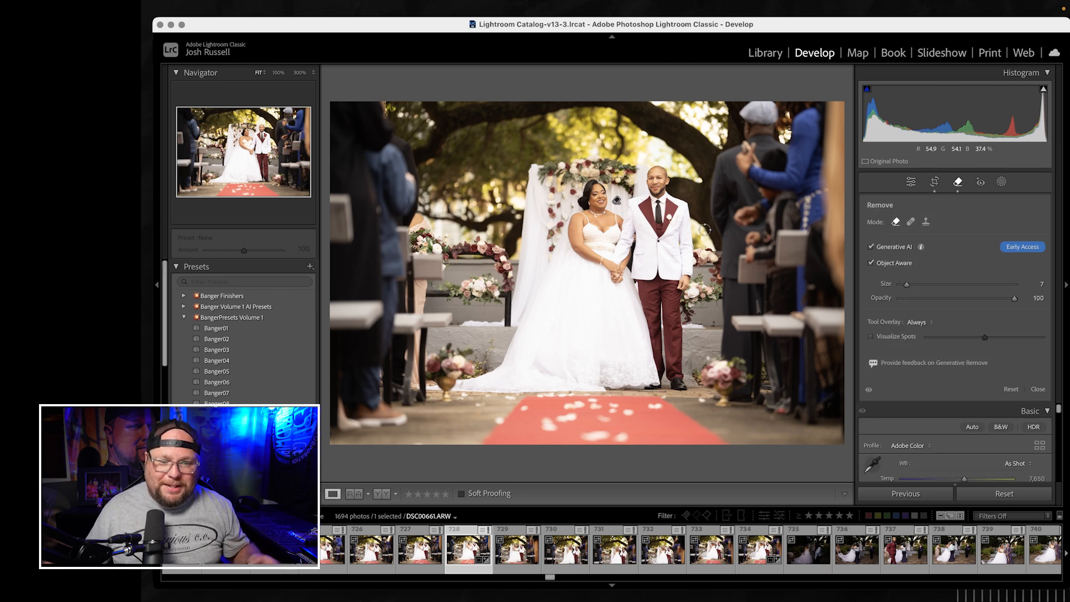
# Close the Remove tool and compare the wedding photo before and after the officiant's removal from between the couple
pyautogui.press('q')
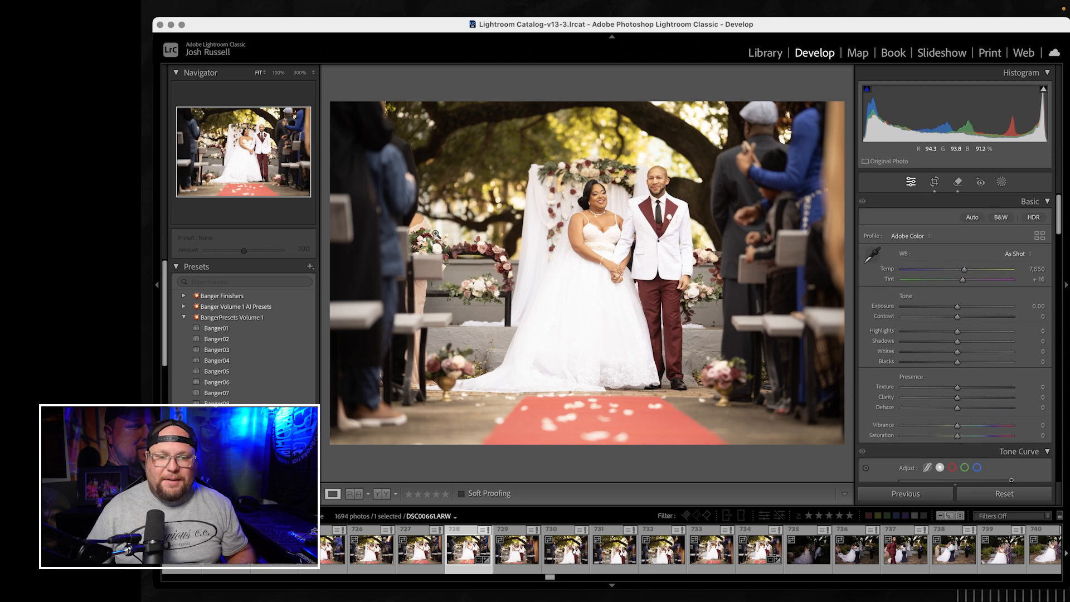
pyautogui.press('\\')
pyautogui.press('\\')
pyautogui.press('\\')
pyautogui.press('\\')
pyautogui.press('\\')
pyautogui.press('\\')
pyautogui.press('\\')
pyautogui.press('\\')
pyautogui.press('\\')
# Reopen the Remove tool and compare the original wedding photo with the version cleared of guests, chairs and officiant
pyautogui.press('q')
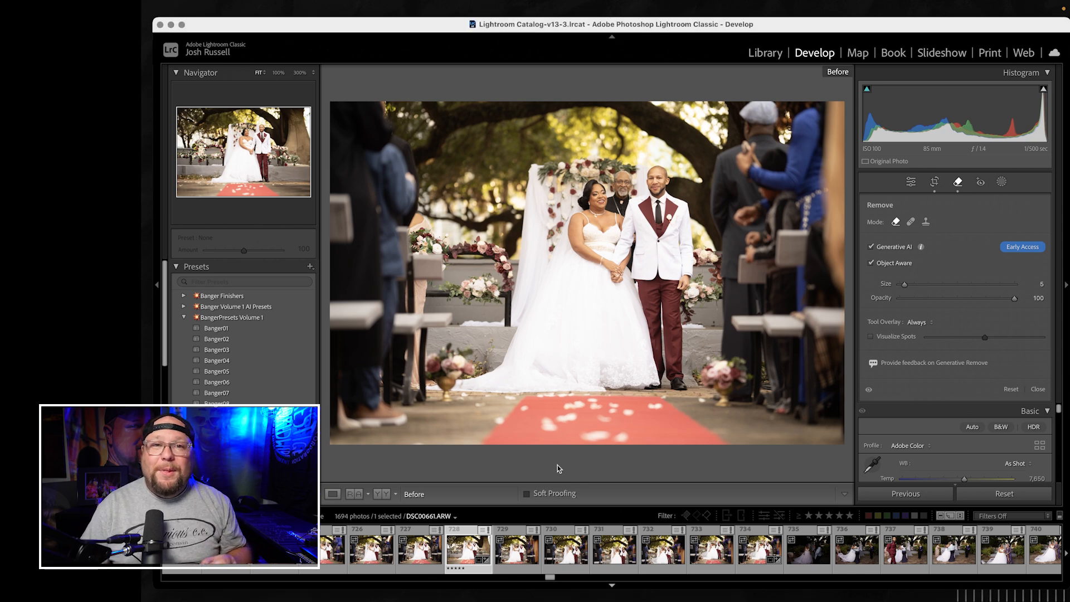
pyautogui.press('\\')
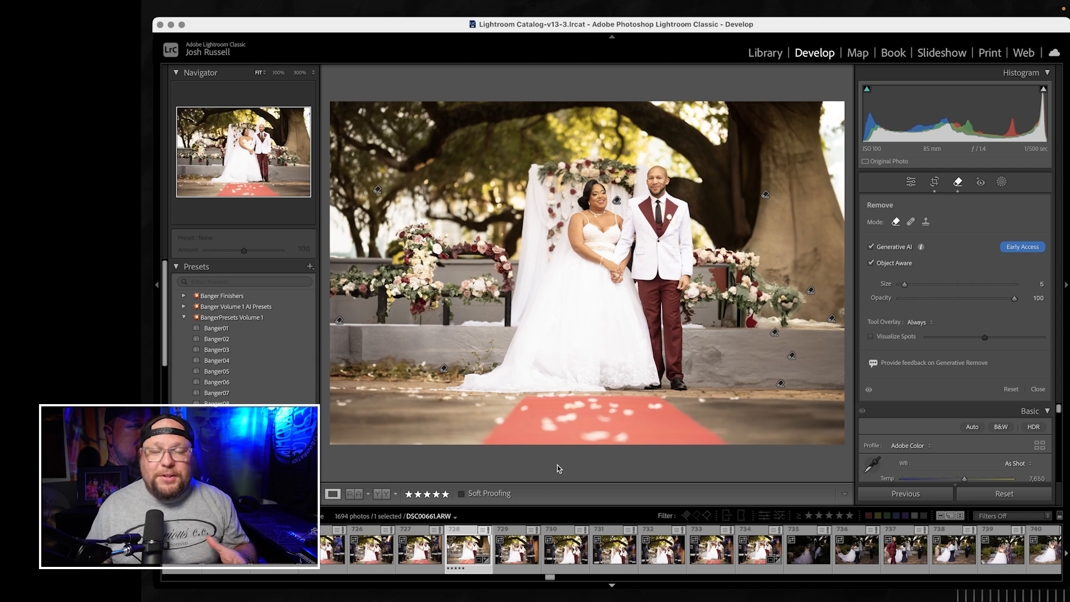
pyautogui.press('\\')
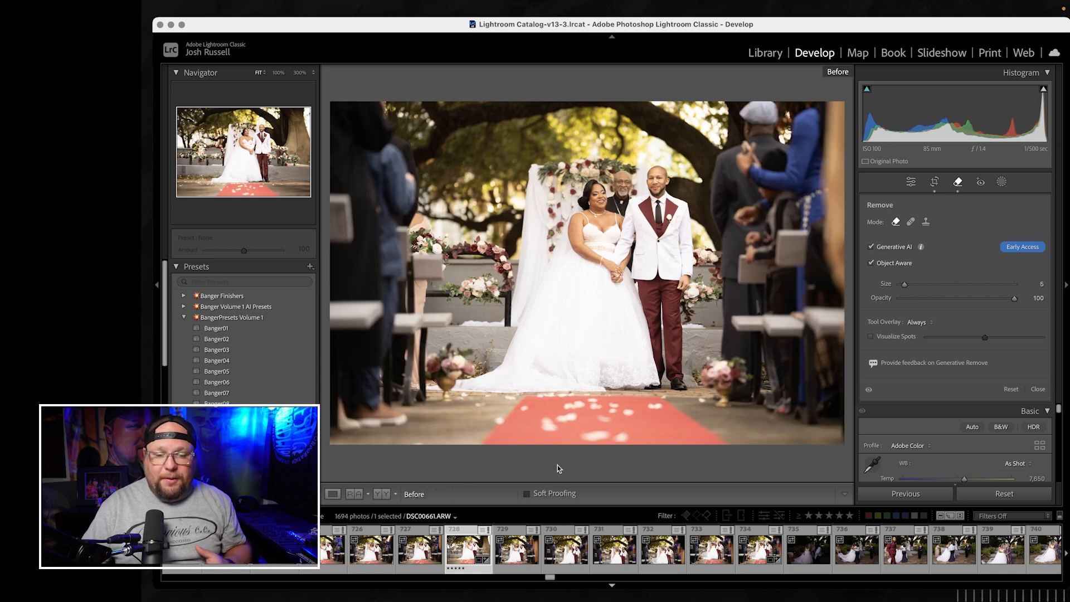
pyautogui.press('\\')
pyautogui.press('\\')
pyautogui.press('\\')
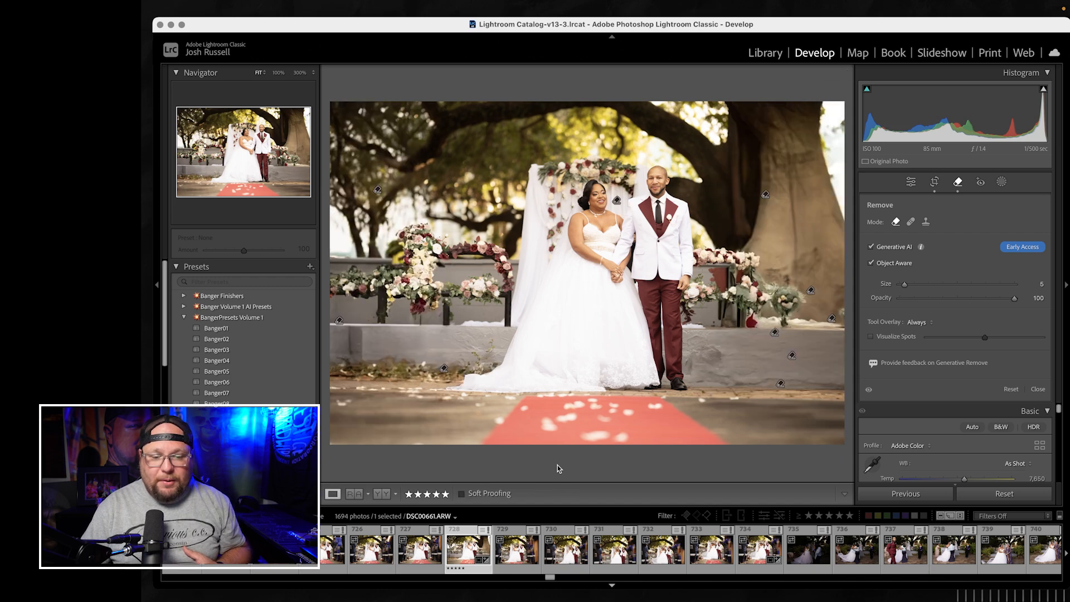
# View the wedding photo full screen and check its before and after versions once more
pyautogui.press('f')
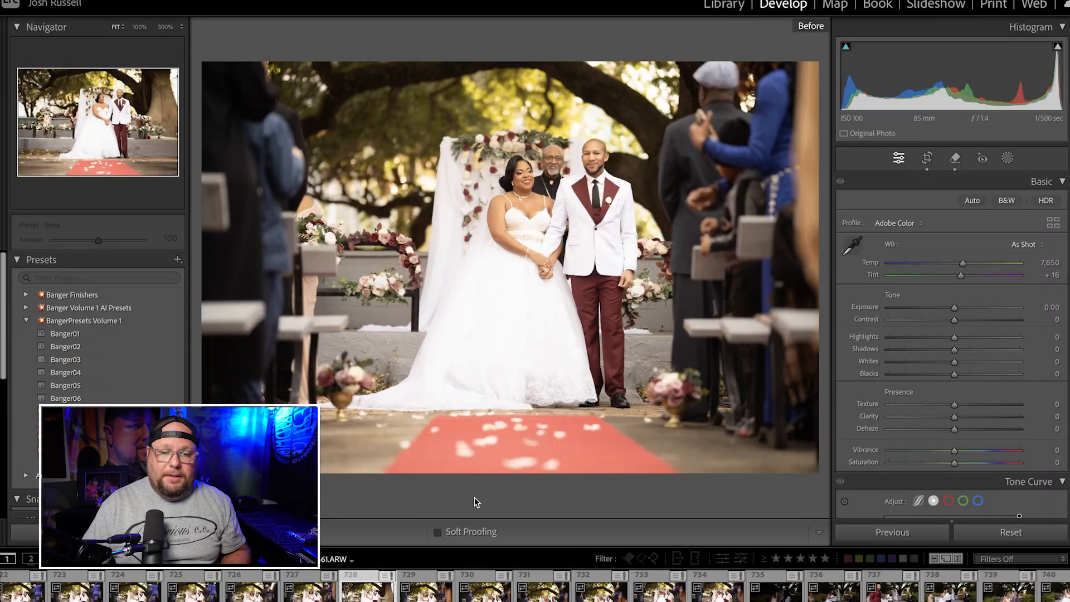
pyautogui.press('\\')
pyautogui.press('\\')
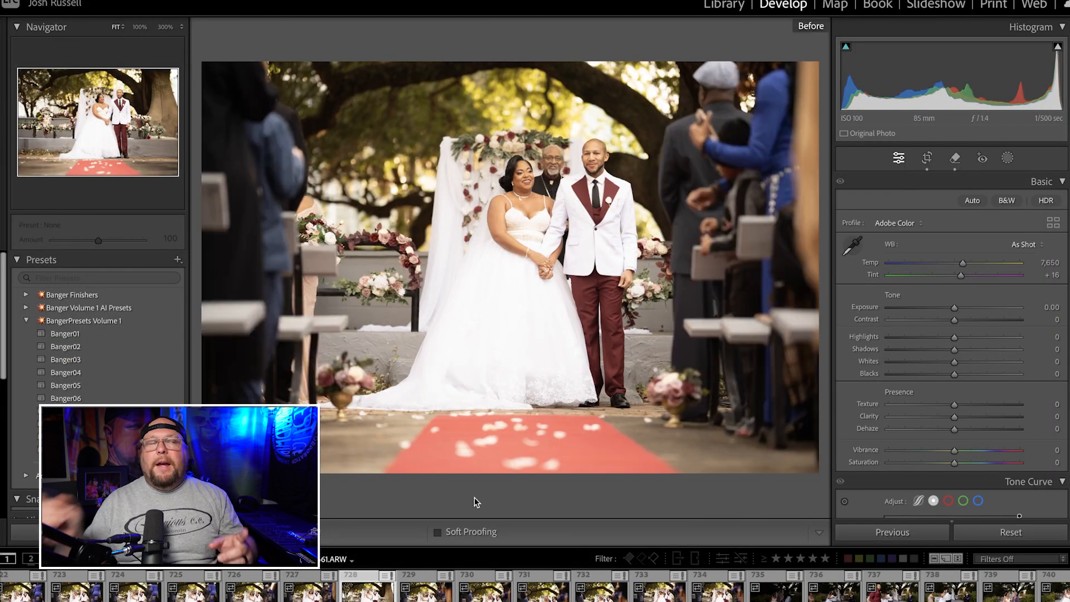